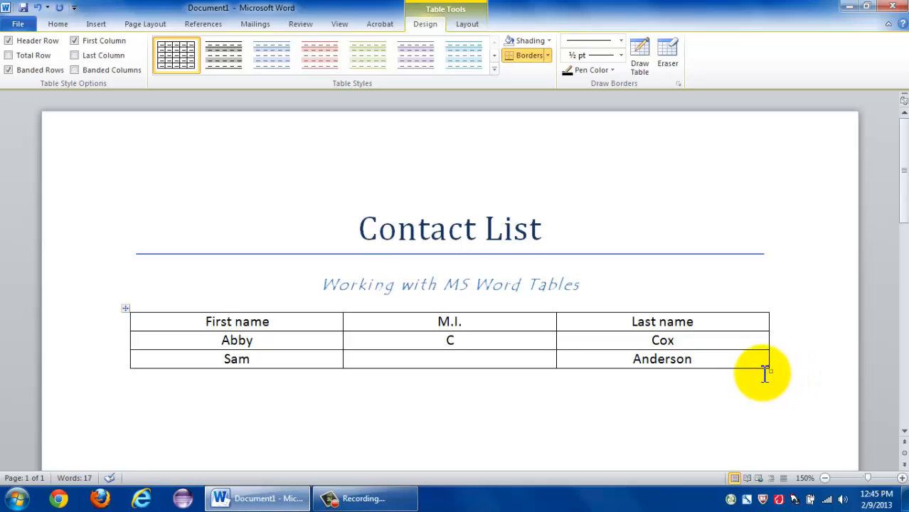
Resize the whole table proportionally so its cells are about 1.61" wide and 0.37" high.
{"action": "left_click", "coordinate": [123, 309]}
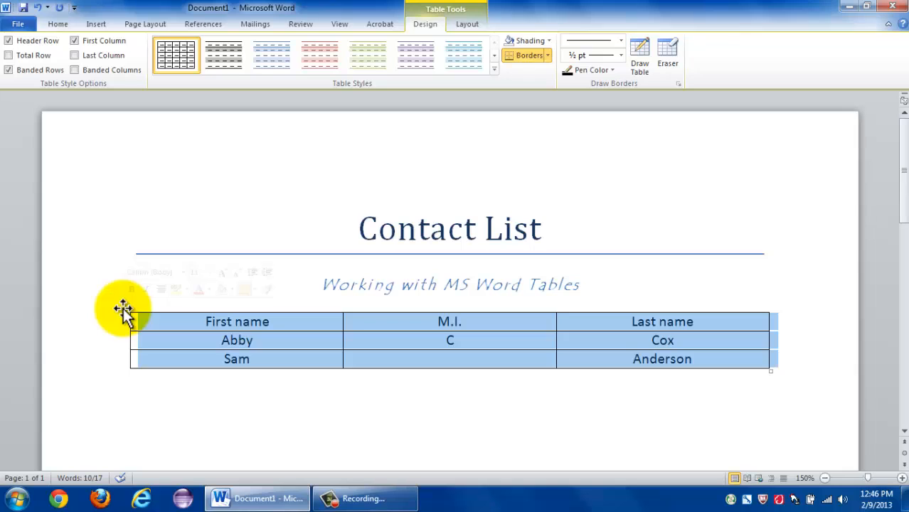
{"action": "left_click", "coordinate": [750, 359]}
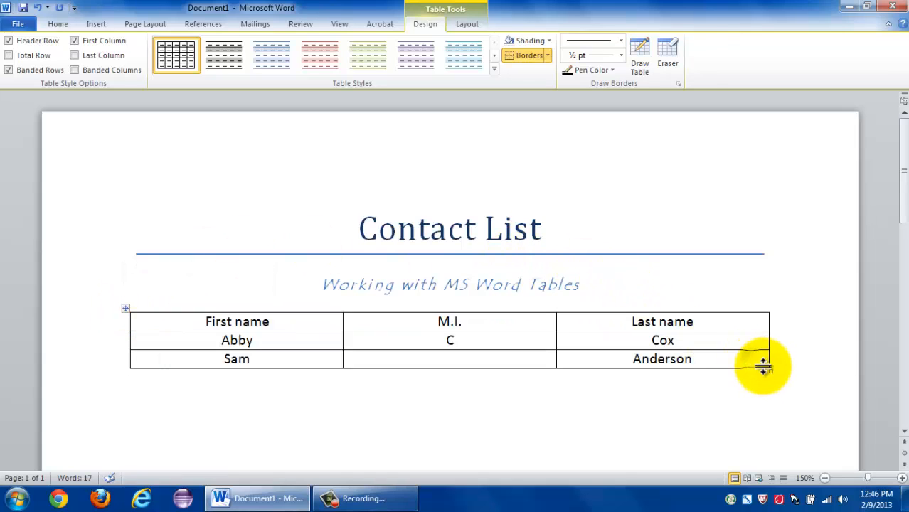
{"action": "left_click_drag", "start_coordinate": [767, 366], "coordinate": [593, 369]}
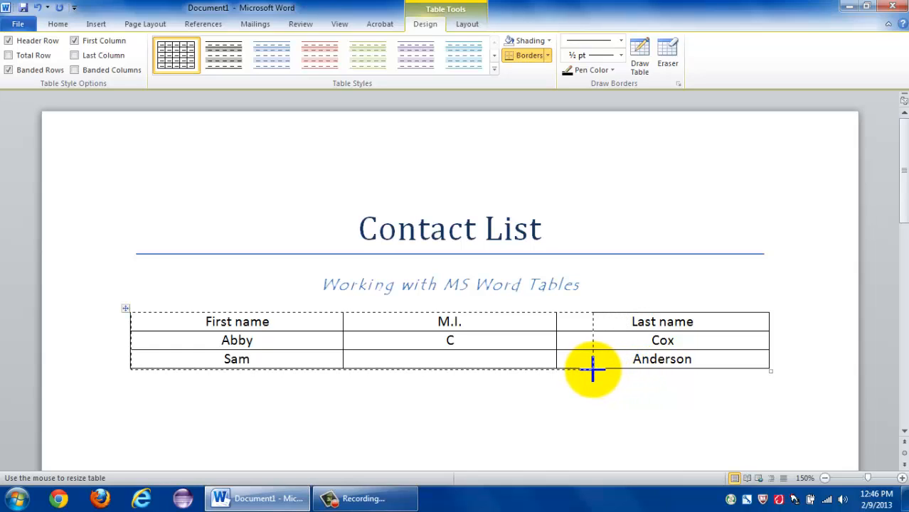
{"action": "left_click_drag", "start_coordinate": [593, 369], "coordinate": [595, 421]}
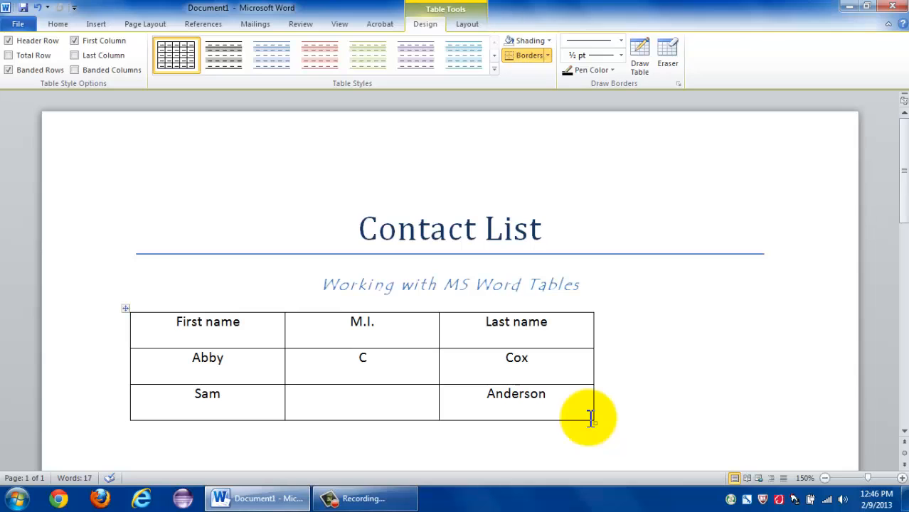
Center the entire contact table horizontally on the page beneath the subtitle.
{"action": "left_click", "coordinate": [125, 309]}
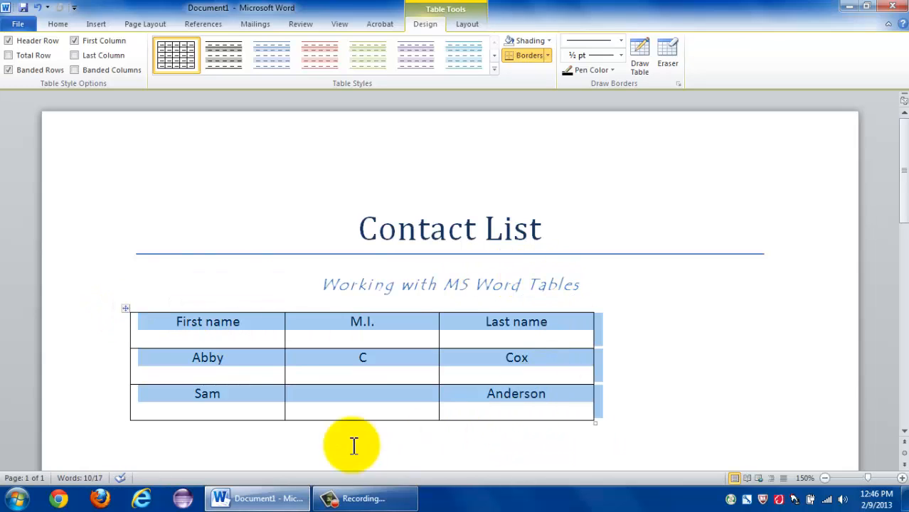
{"action": "left_click", "coordinate": [59, 23]}
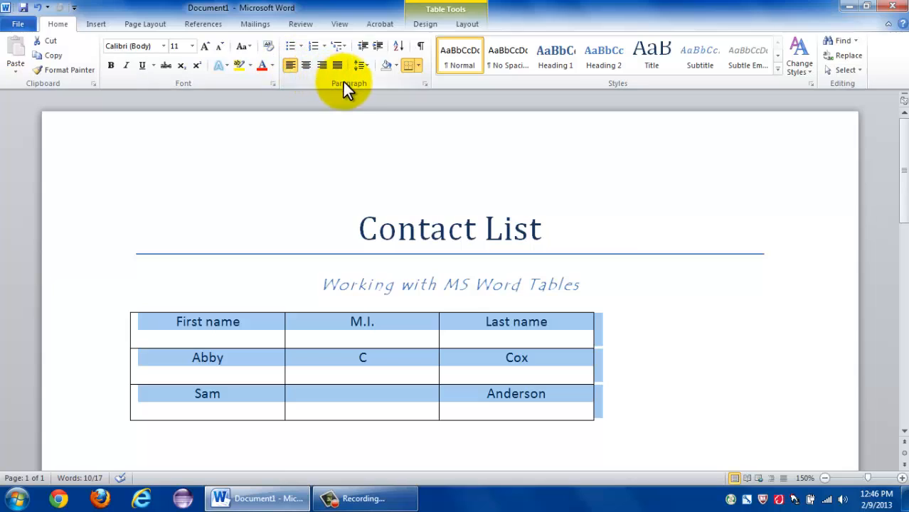
{"action": "left_click", "coordinate": [306, 66]}
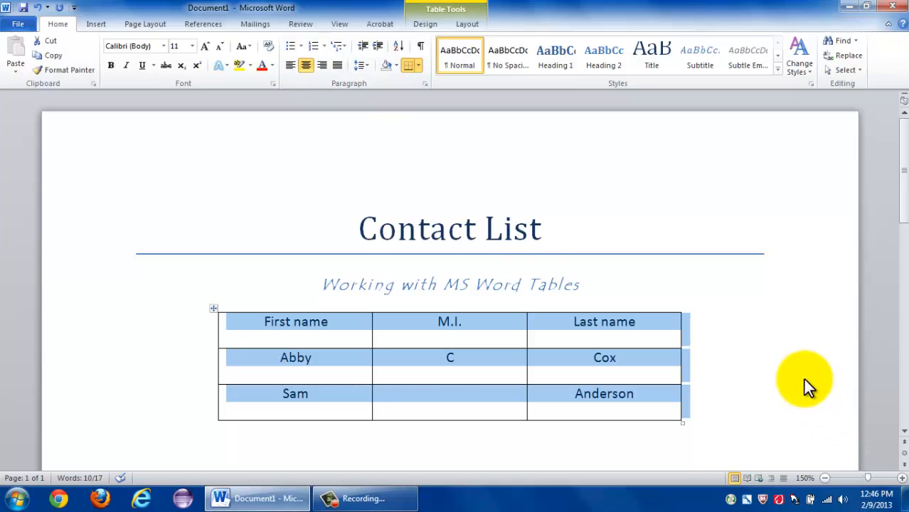
{"action": "left_click", "coordinate": [715, 285]}
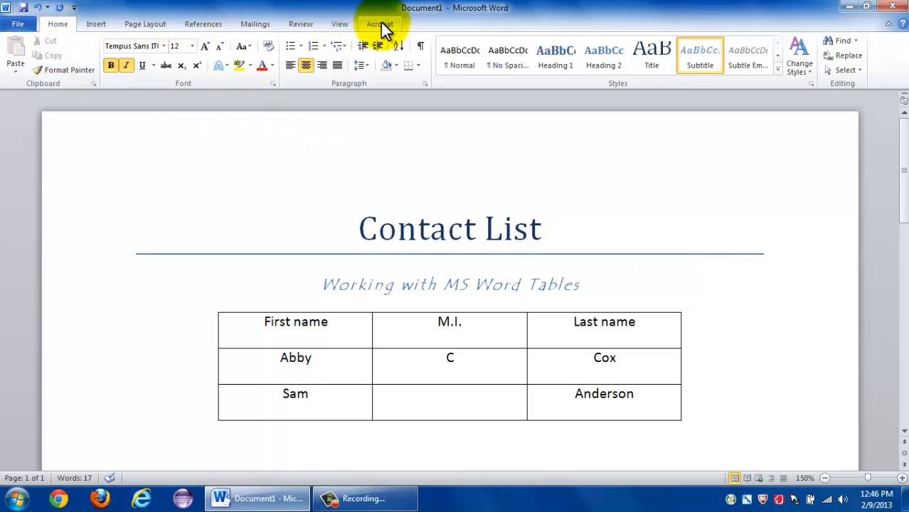
Select the table's header row and align its text to the bottom center of the cells.
{"action": "left_click", "coordinate": [481, 328]}
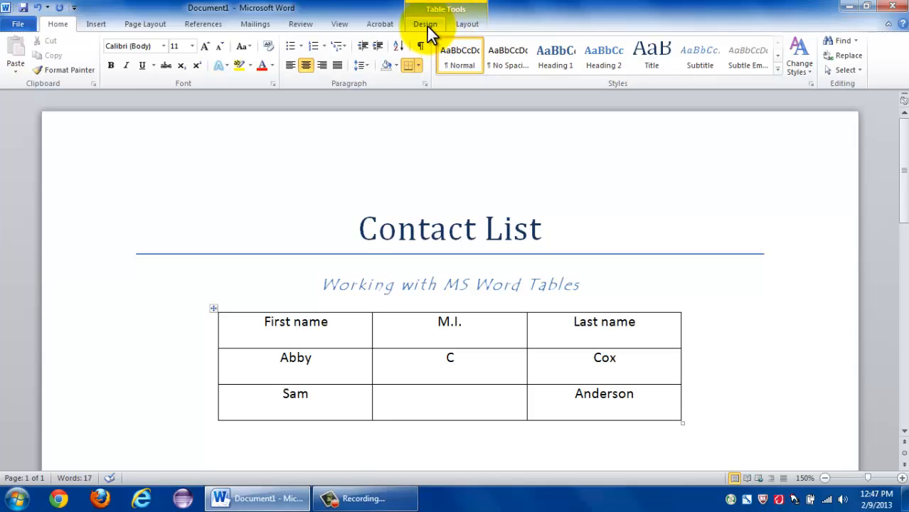
{"action": "left_click", "coordinate": [472, 22]}
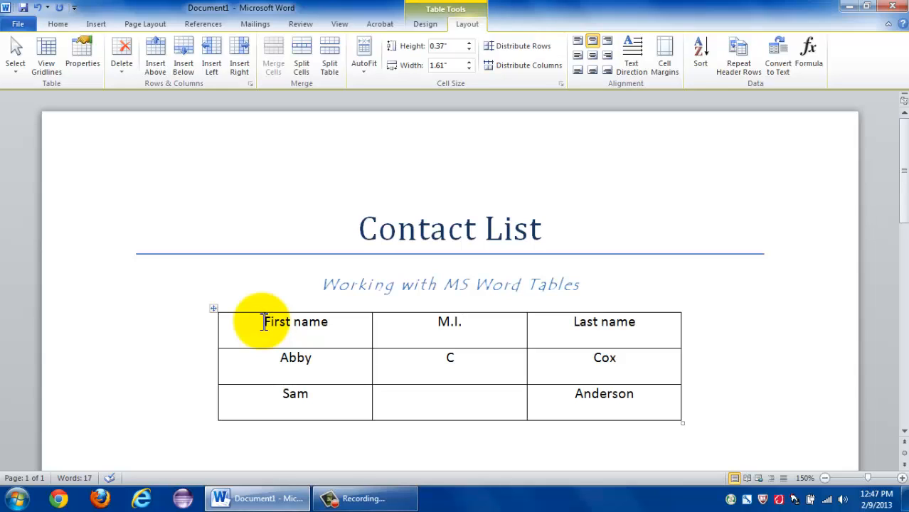
{"action": "left_click_drag", "start_coordinate": [264, 323], "coordinate": [677, 331]}
{"action": "left_click", "coordinate": [414, 325]}
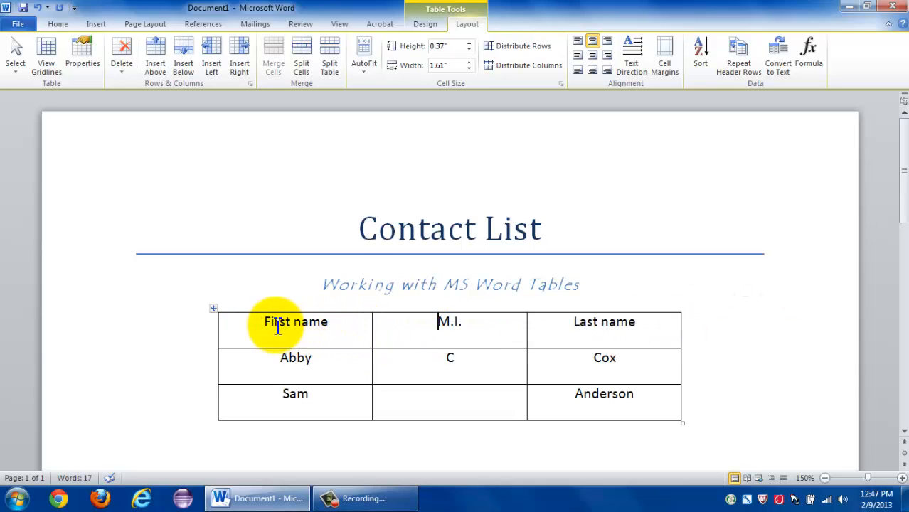
{"action": "left_click", "coordinate": [219, 322]}
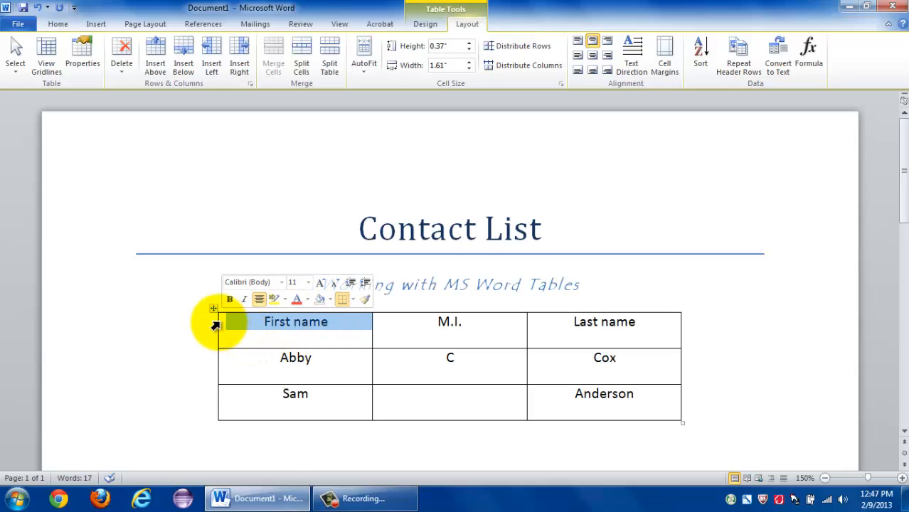
{"action": "left_click", "coordinate": [208, 329]}
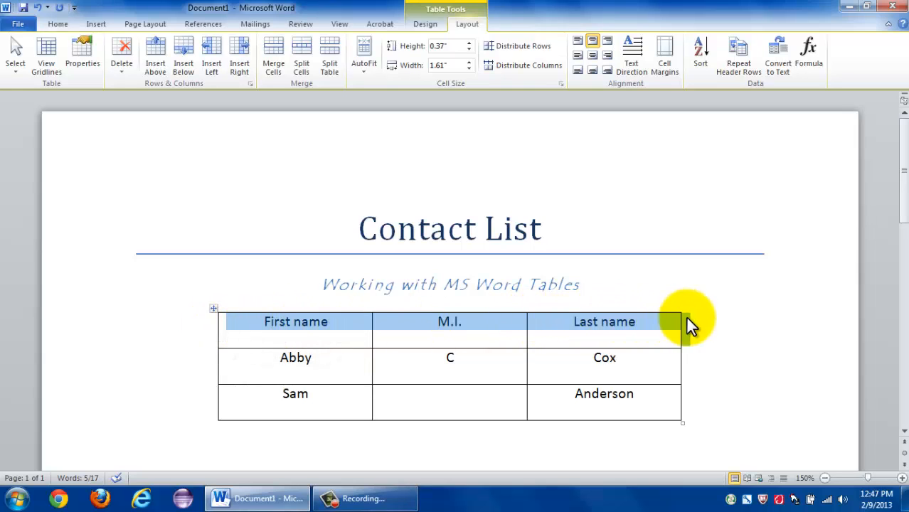
{"action": "left_click", "coordinate": [330, 333]}
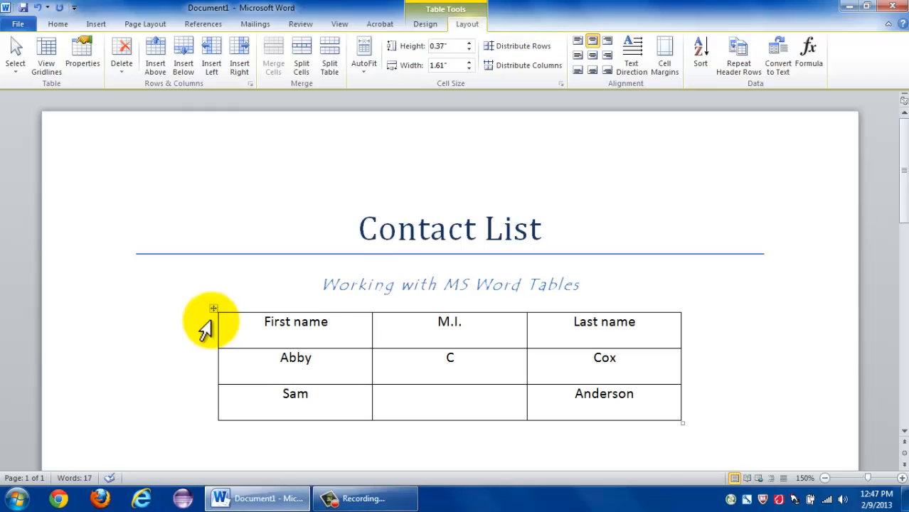
{"action": "left_click", "coordinate": [205, 326]}
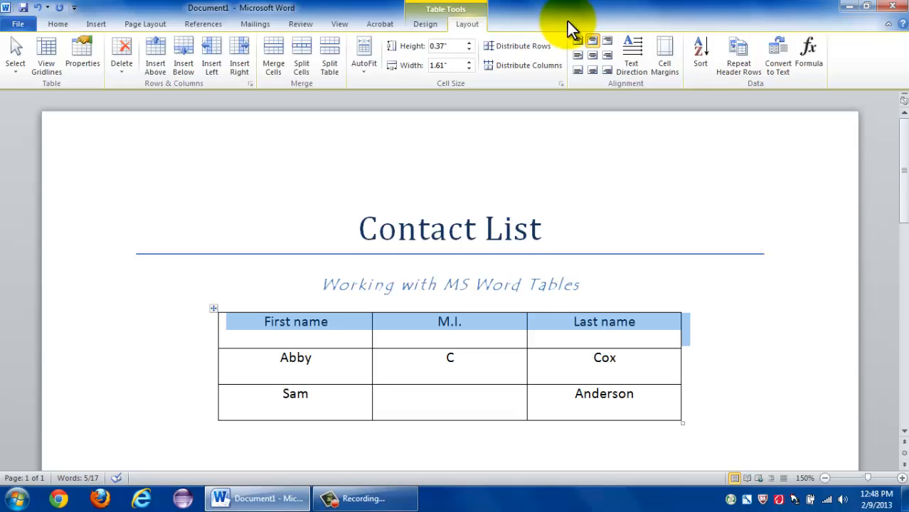
{"action": "left_click", "coordinate": [592, 72]}
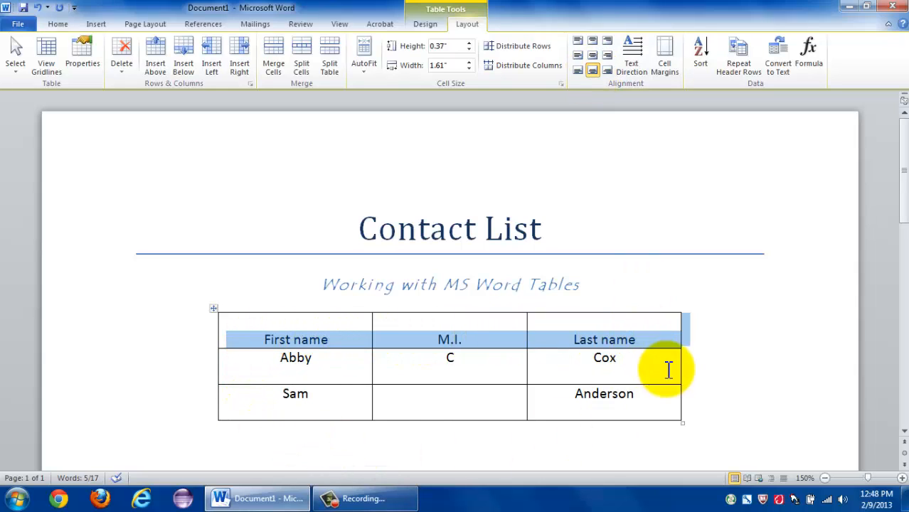
Format the header row text as bold, underlined, 14 pt Andalus.
{"action": "left_click", "coordinate": [58, 25]}
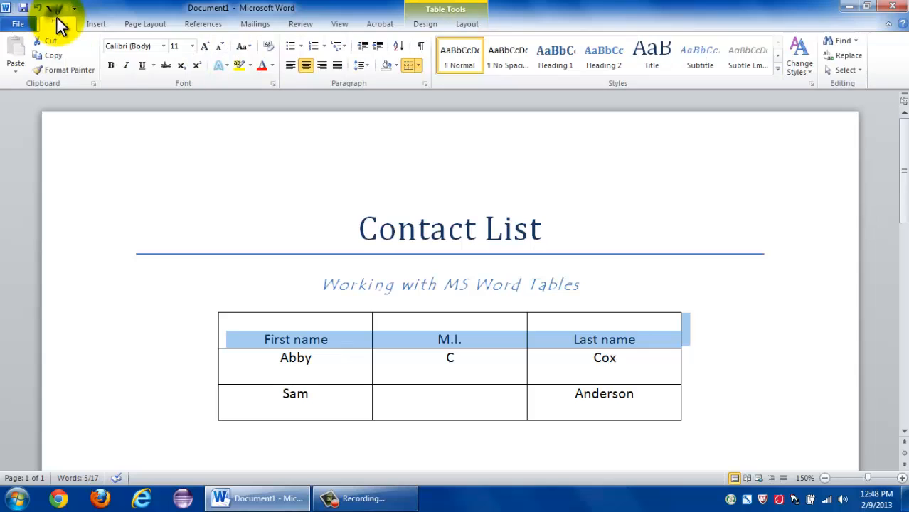
{"action": "left_click", "coordinate": [112, 66]}
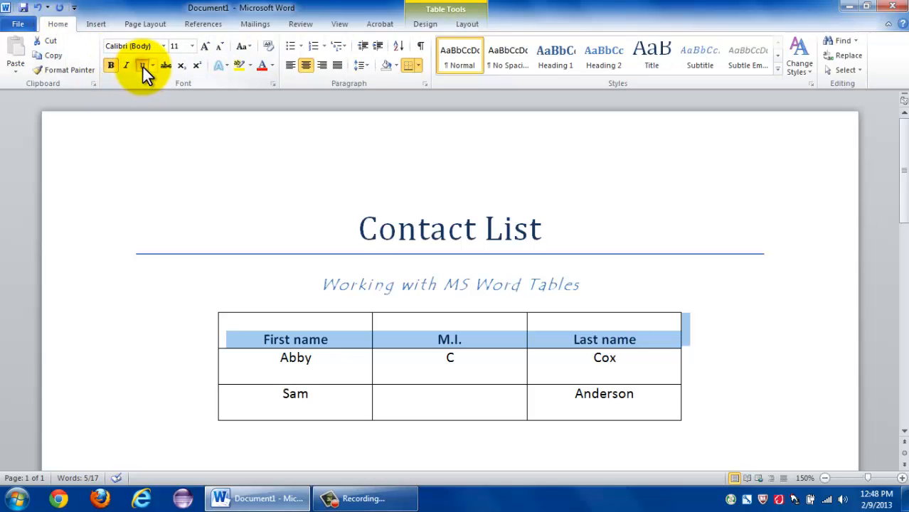
{"action": "left_click", "coordinate": [143, 66]}
{"action": "left_click", "coordinate": [192, 45]}
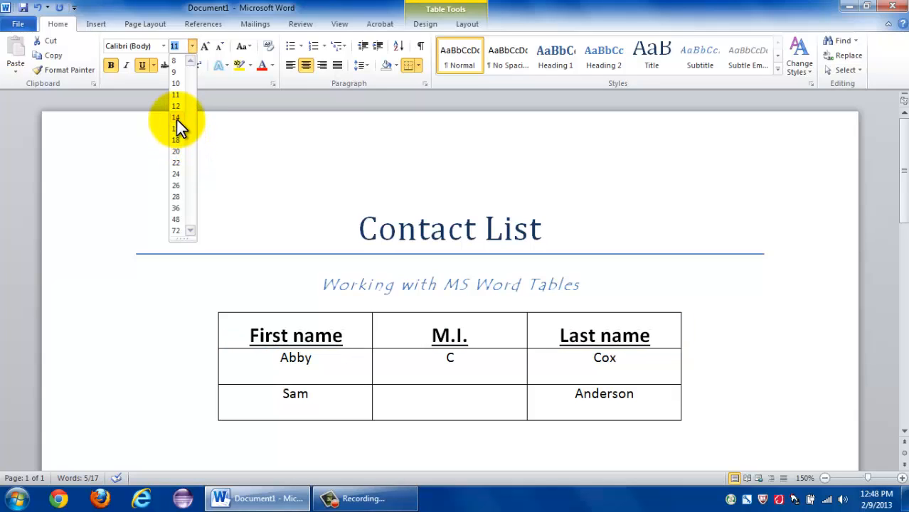
{"action": "left_click", "coordinate": [176, 118]}
{"action": "left_click", "coordinate": [163, 46]}
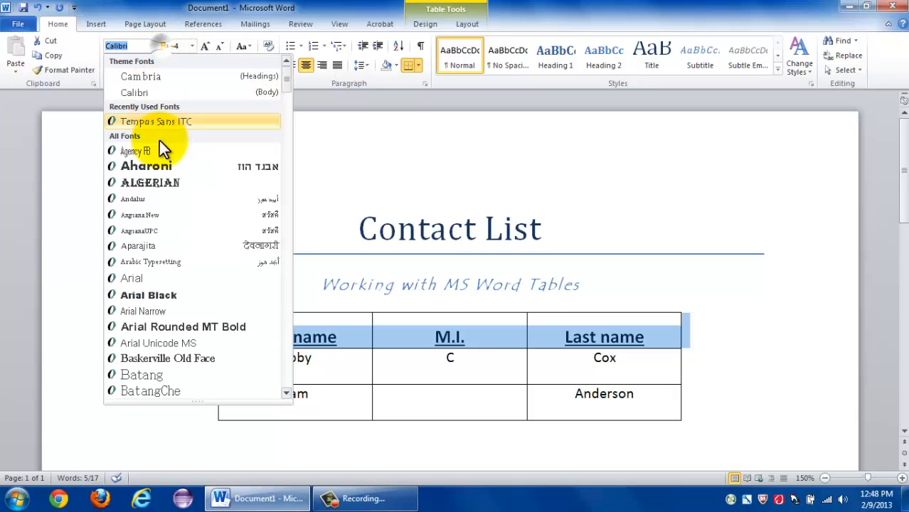
{"action": "left_click", "coordinate": [160, 199]}
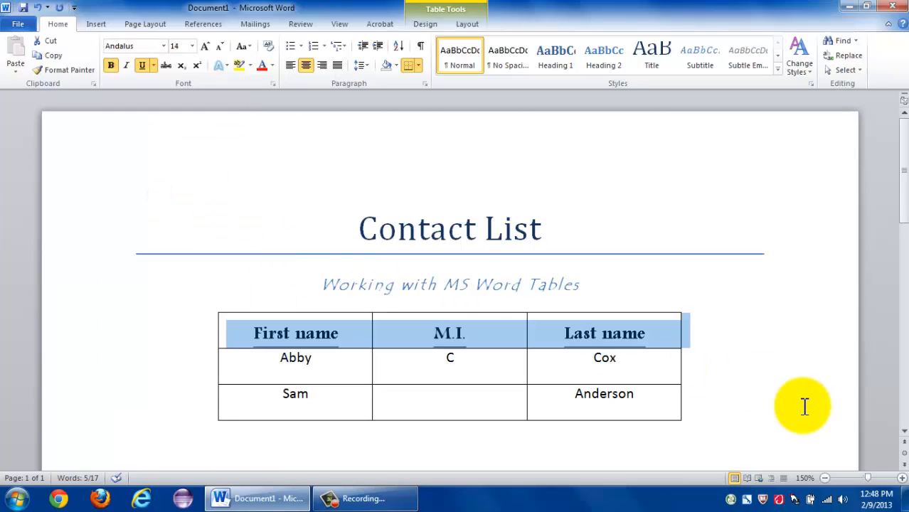
{"action": "left_click", "coordinate": [337, 373]}
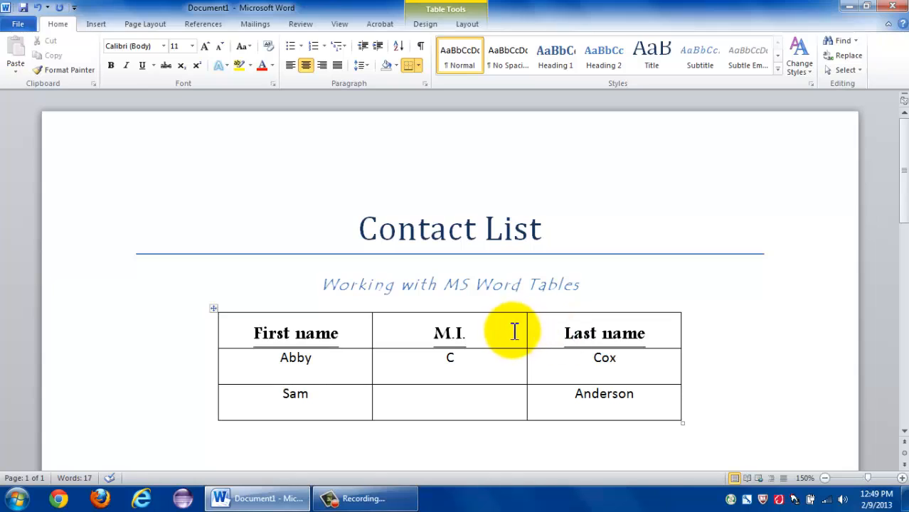
Narrow the M.I. column to suit its short entries, and apply AutoFit Contents to the table.
{"action": "left_click_drag", "start_coordinate": [526, 331], "coordinate": [420, 329]}
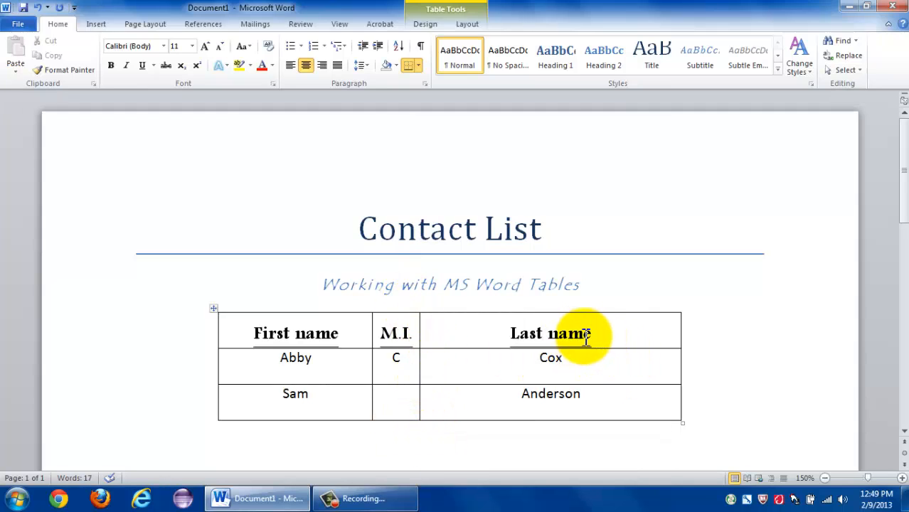
{"action": "left_click", "coordinate": [636, 342]}
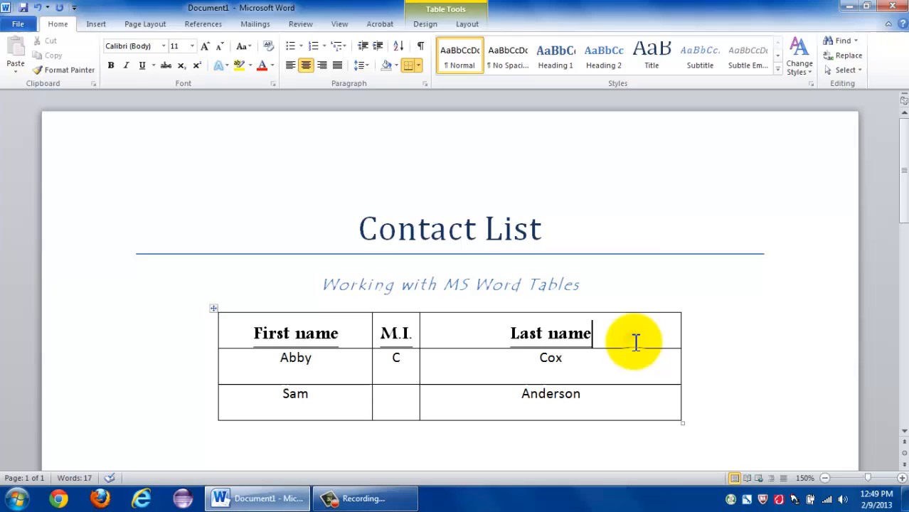
{"action": "left_click", "coordinate": [467, 24]}
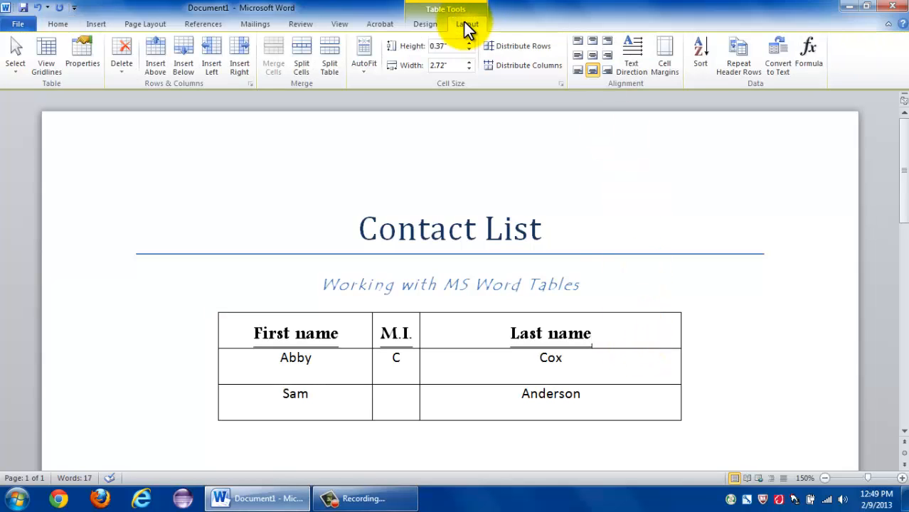
{"action": "left_click", "coordinate": [362, 72]}
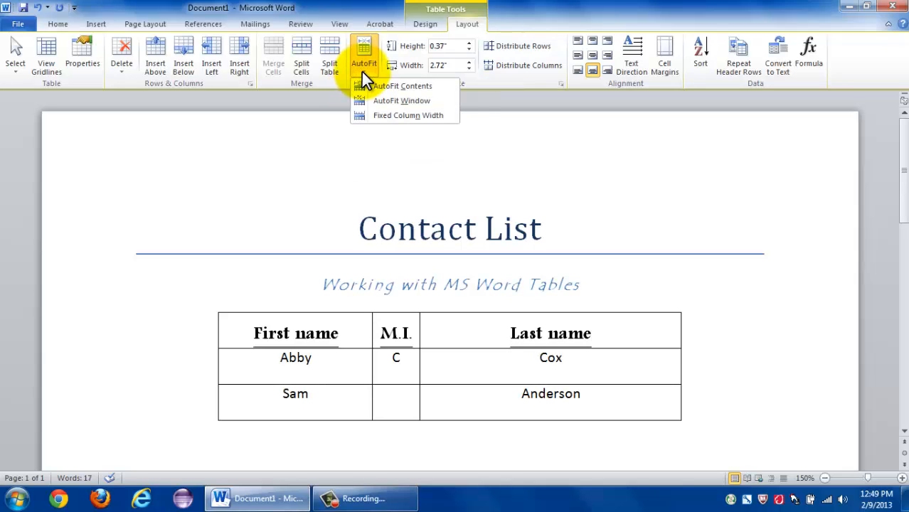
{"action": "left_click", "coordinate": [376, 90]}
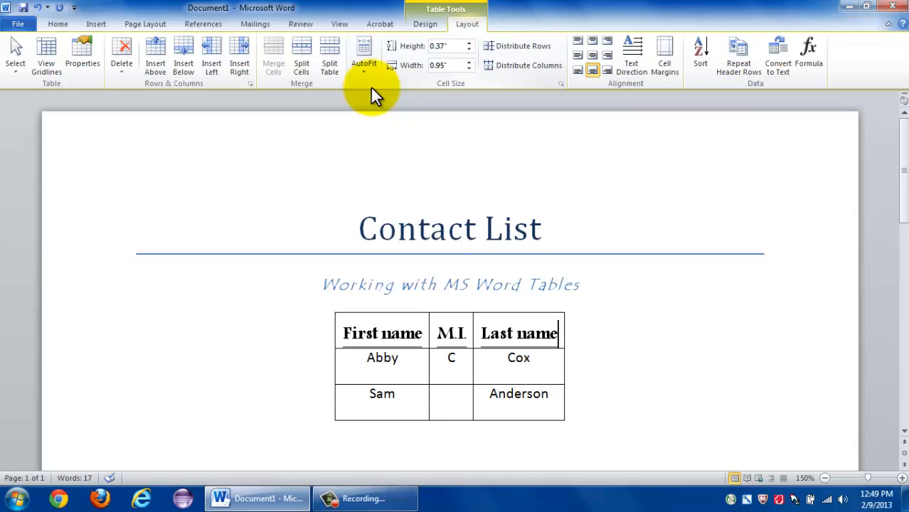
Apply AutoFit Window to the table and set it to Fixed Column Width.
{"action": "left_click", "coordinate": [365, 61]}
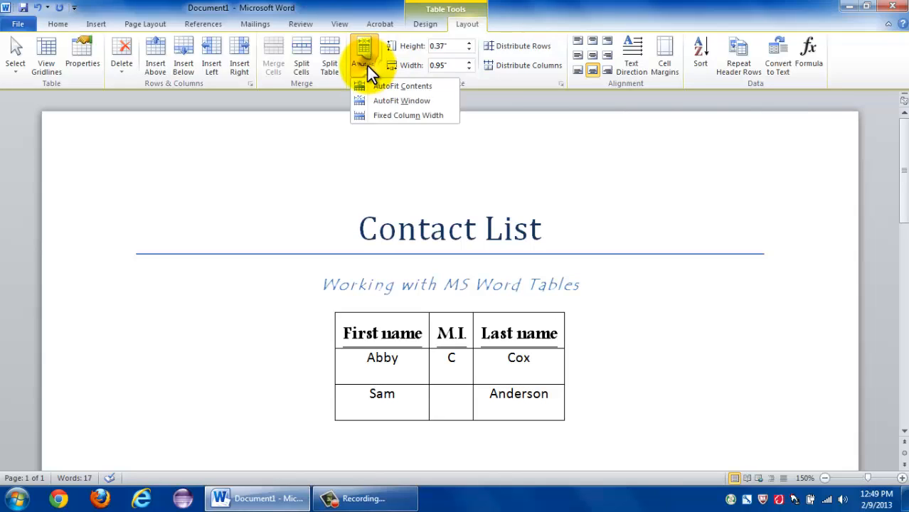
{"action": "left_click", "coordinate": [398, 100]}
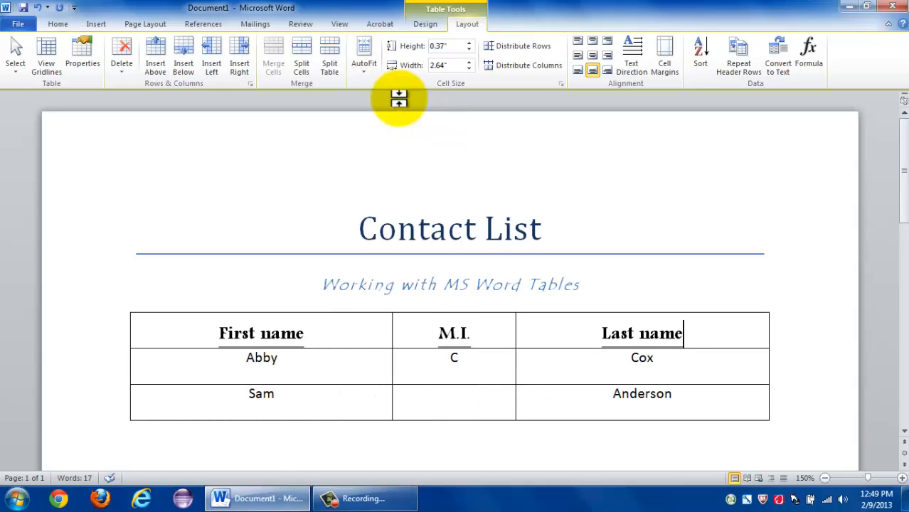
{"action": "left_click", "coordinate": [368, 63]}
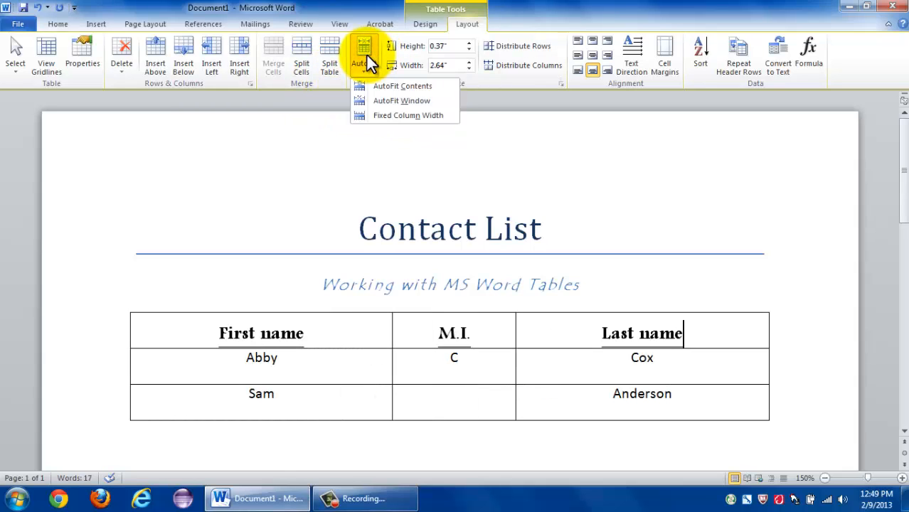
{"action": "left_click", "coordinate": [421, 116]}
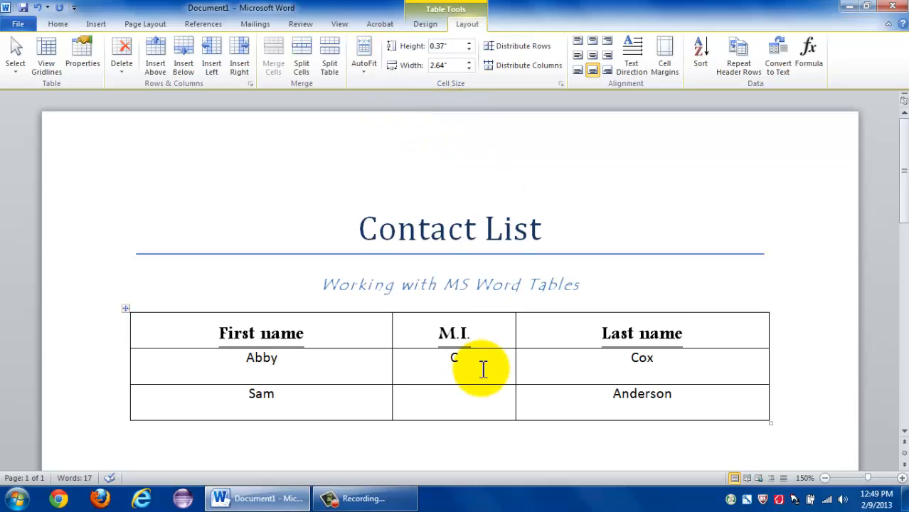
Apply AutoFit Contents again so the table's columns match their text.
{"action": "left_click", "coordinate": [367, 61]}
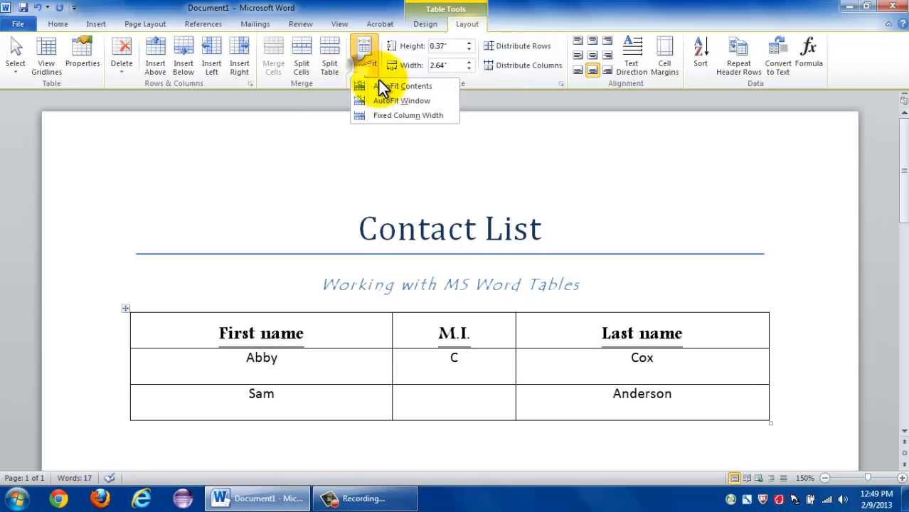
{"action": "left_click", "coordinate": [400, 91]}
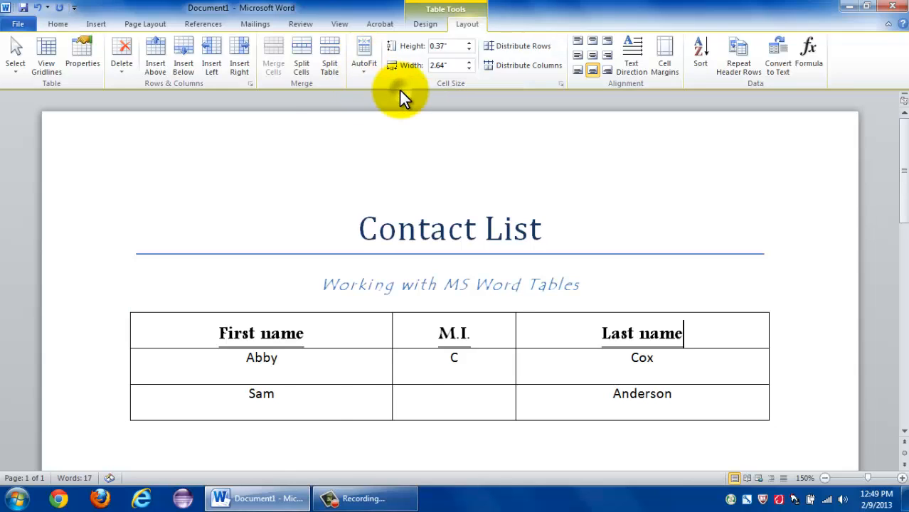